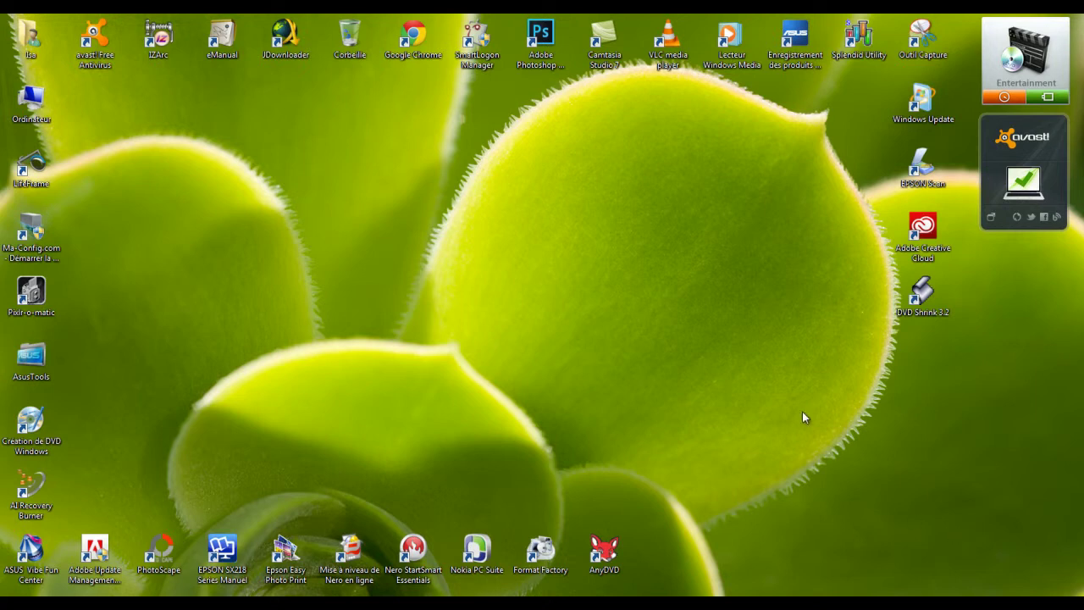
Add the Horloge gadget to the desktop from the gadget gallery and place it below the avast! gadget
right_click(593, 279)
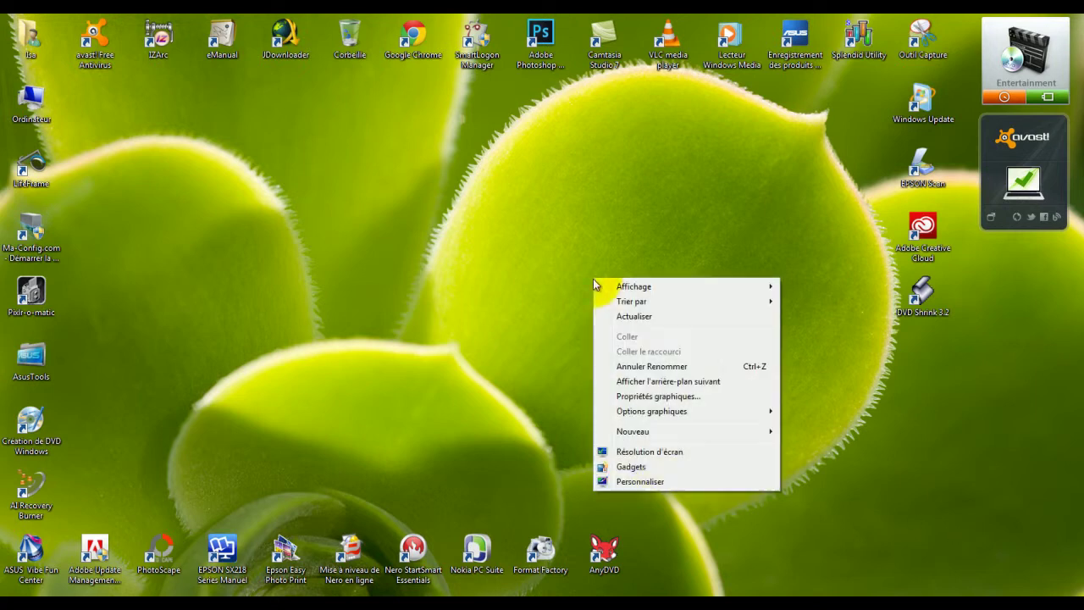
left_click(645, 466)
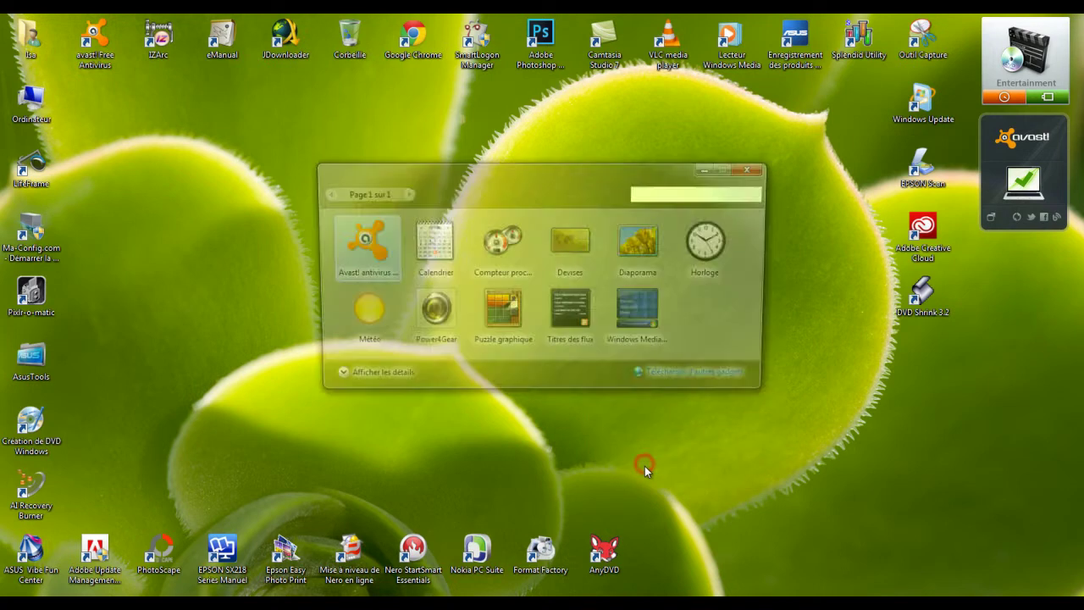
double_click(709, 255)
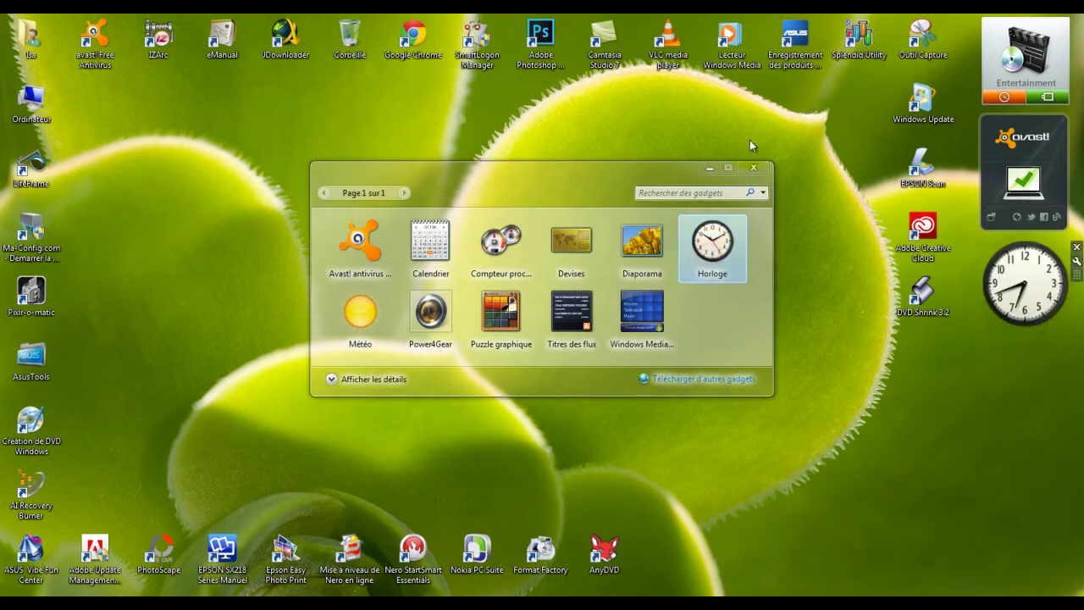
left_click(753, 167)
left_click_drag(1026, 288, 987, 313)
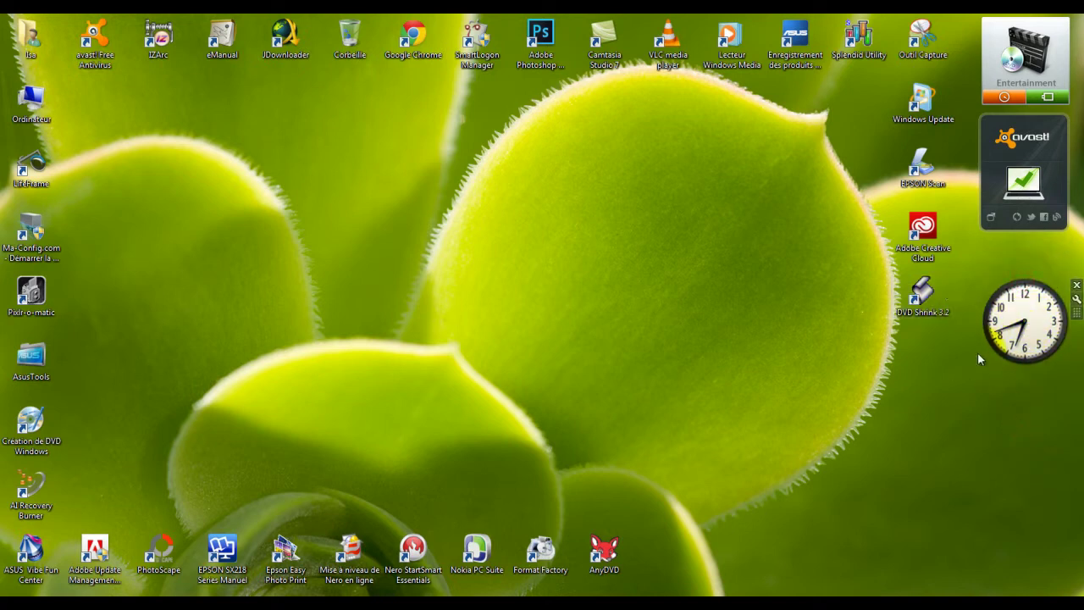
Browse the clock gadget's face designs and choose the daisy face, number 5 of 8
left_click(1077, 321)
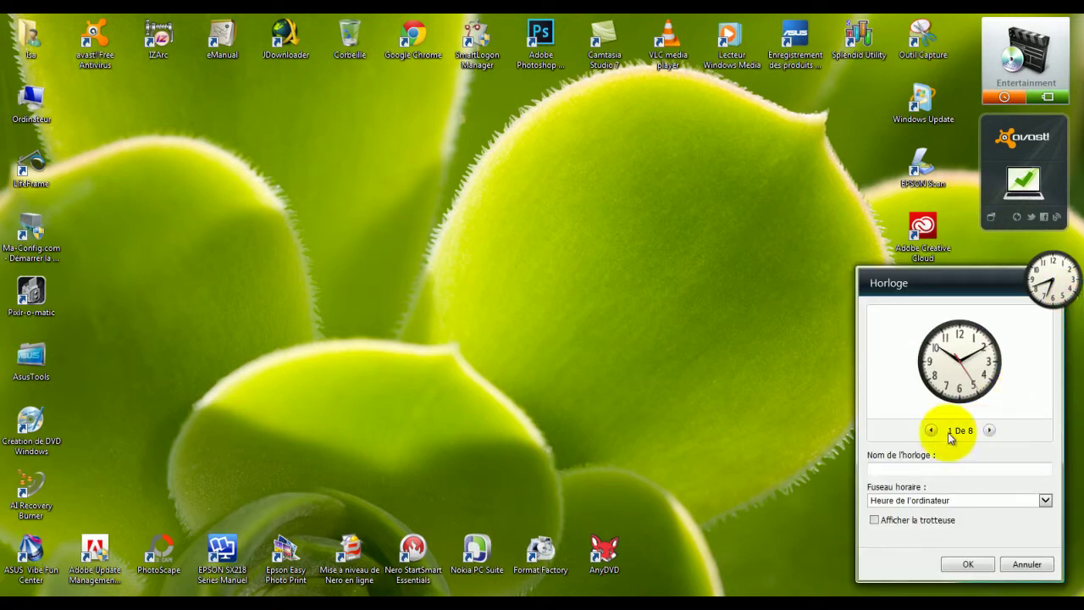
left_click(989, 430)
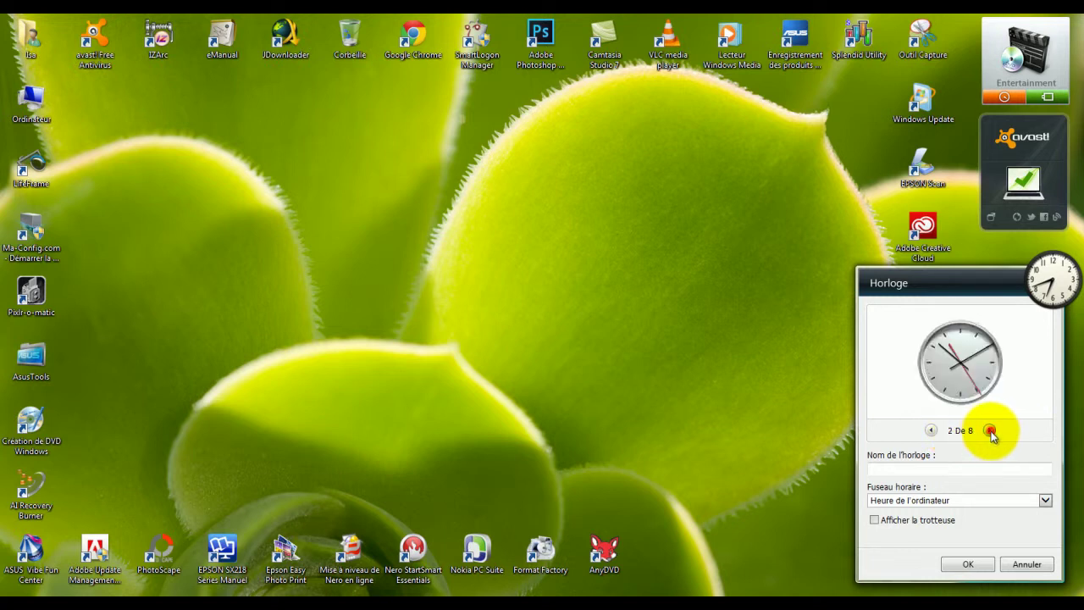
left_click(989, 430)
left_click(989, 431)
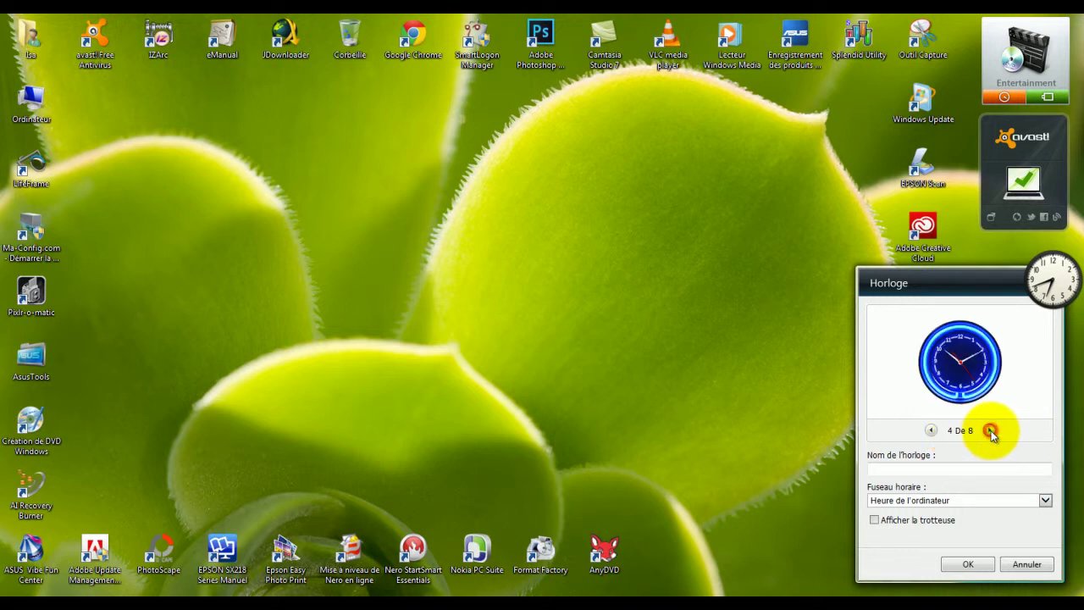
left_click(990, 431)
left_click(989, 430)
left_click(989, 430)
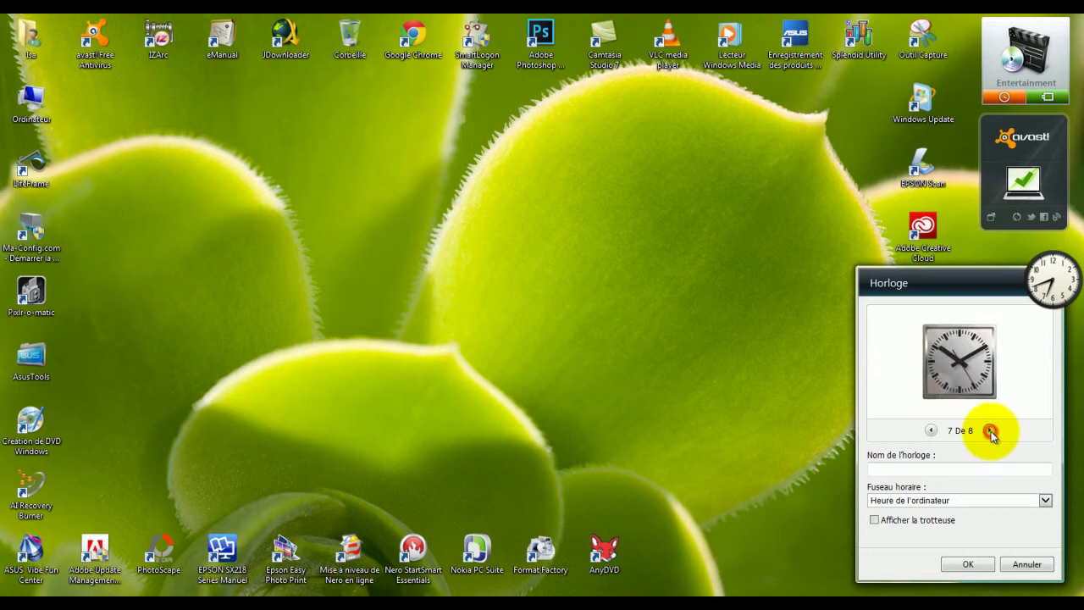
left_click(989, 431)
left_click(932, 430)
left_click(932, 431)
left_click(932, 430)
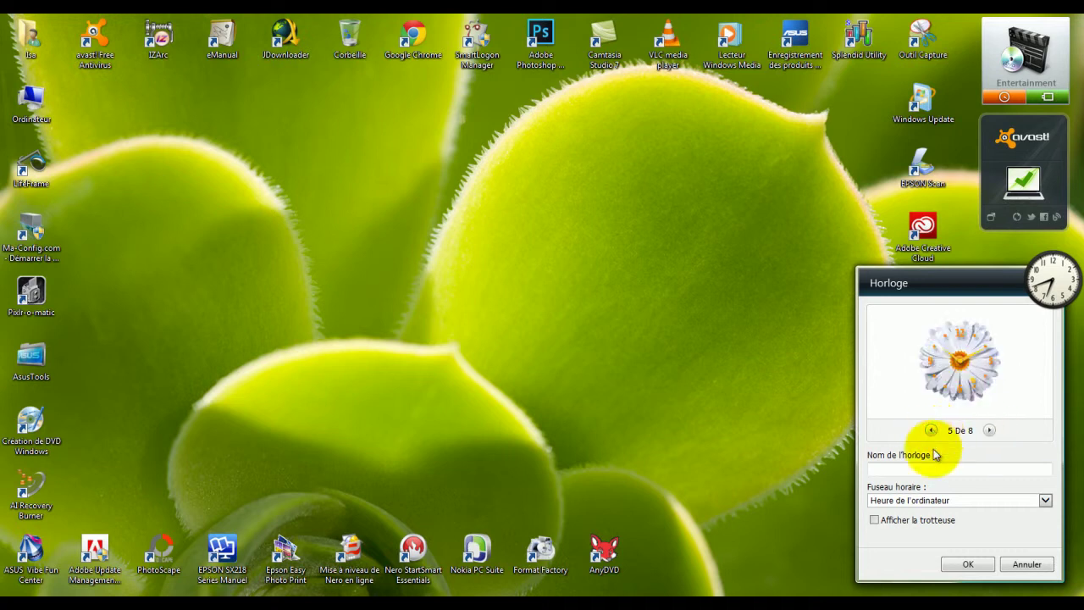
Name the clock with the owner's first name, enable Afficher la trotteuse, and apply the clock options
left_click(915, 471)
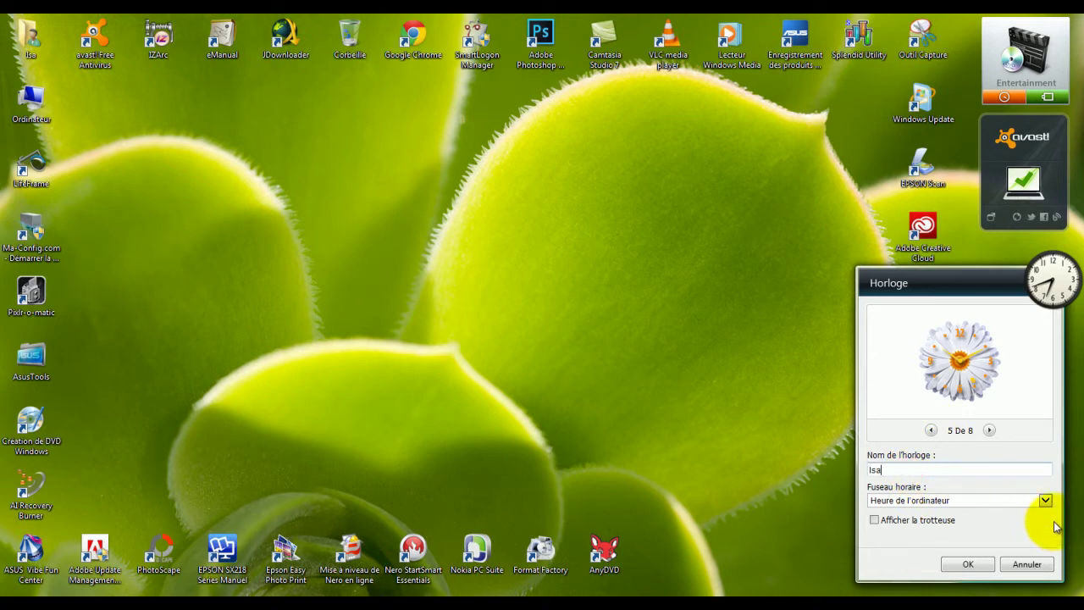
left_click(974, 502)
left_click(972, 504)
left_click(994, 534)
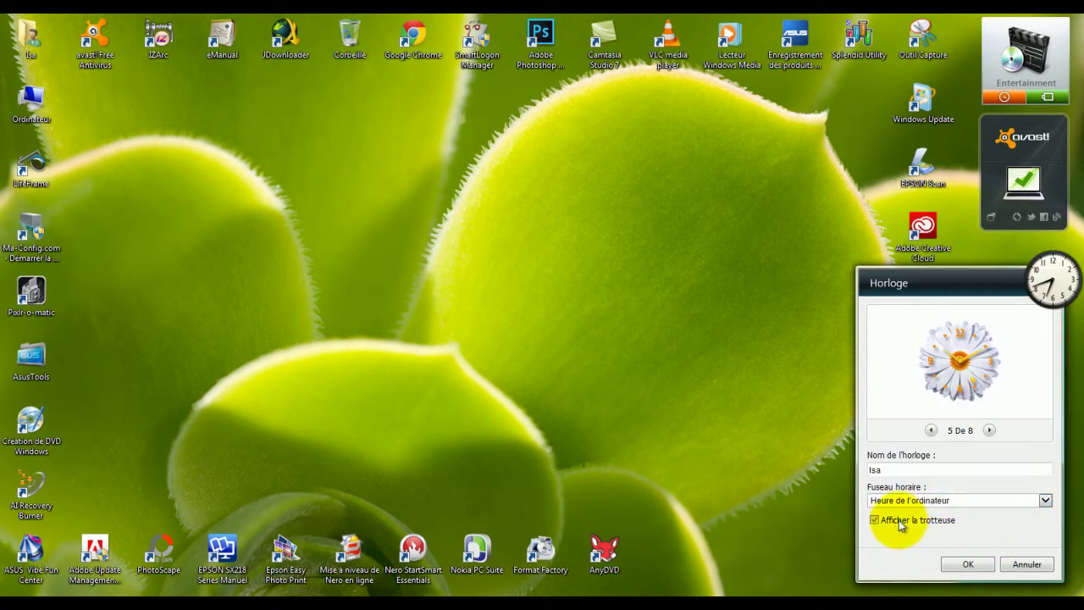
left_click(965, 563)
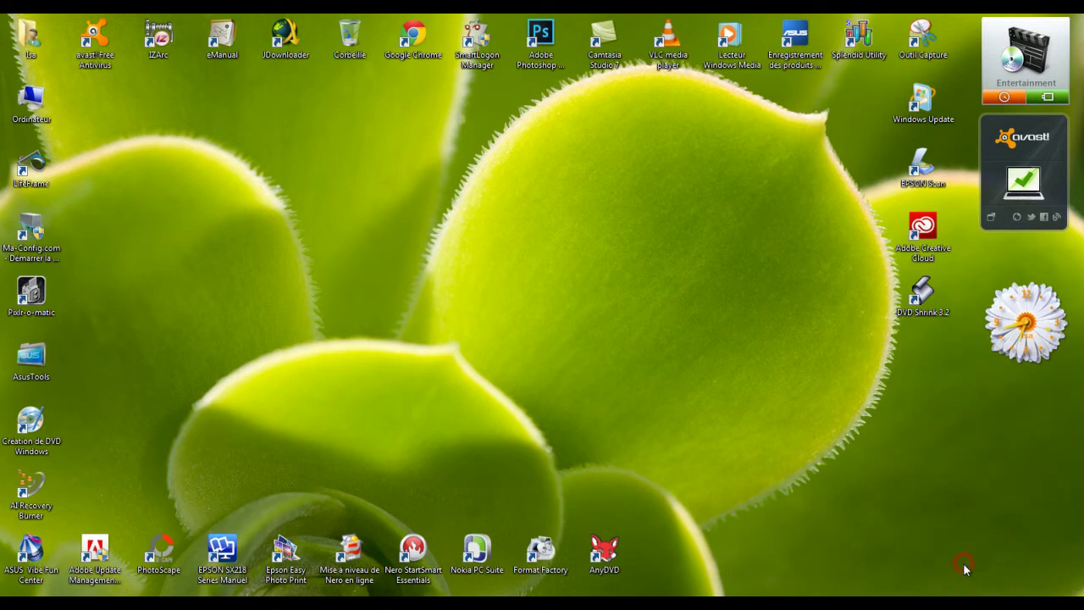
Rearrange the gadgets so the daisy clock sits above avast! and the Entertainment gadget sits below it
left_click_drag(1025, 327, 1025, 301)
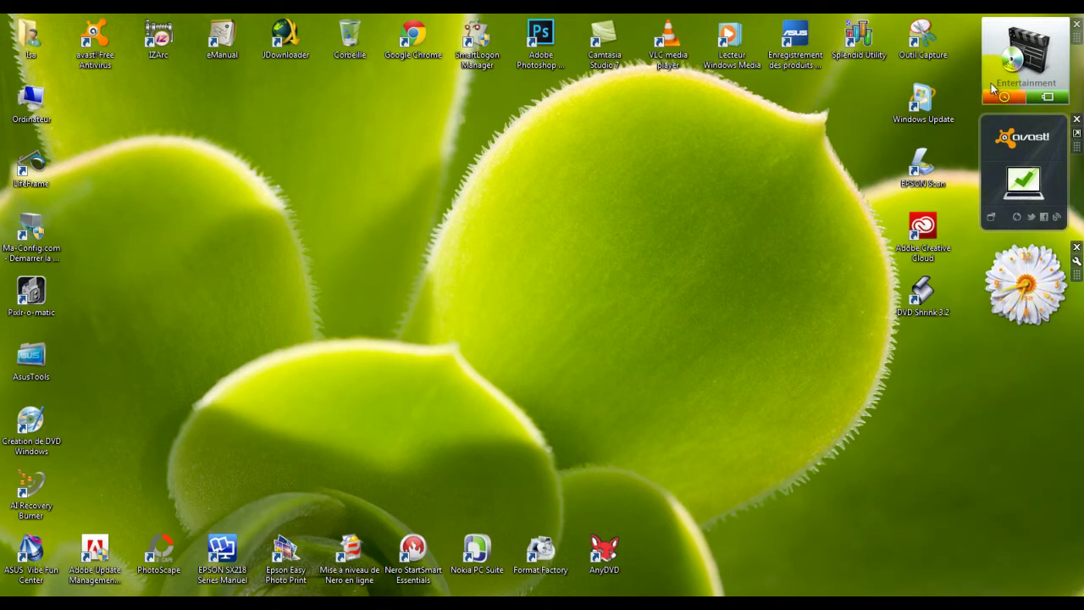
left_click(995, 39)
left_click(994, 75)
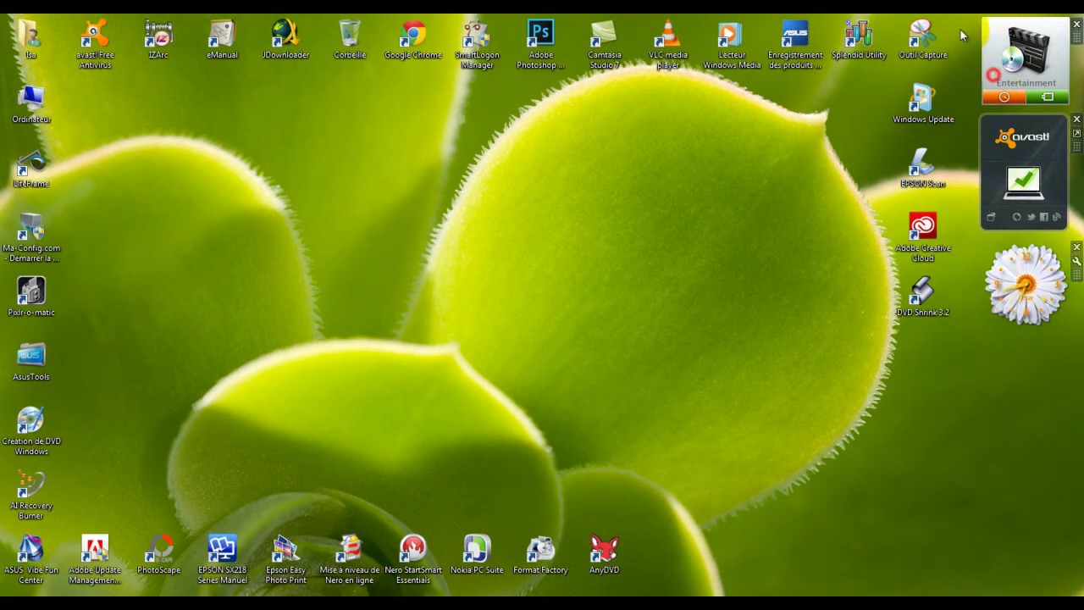
left_click_drag(1034, 292, 1028, 104)
left_click(1027, 101)
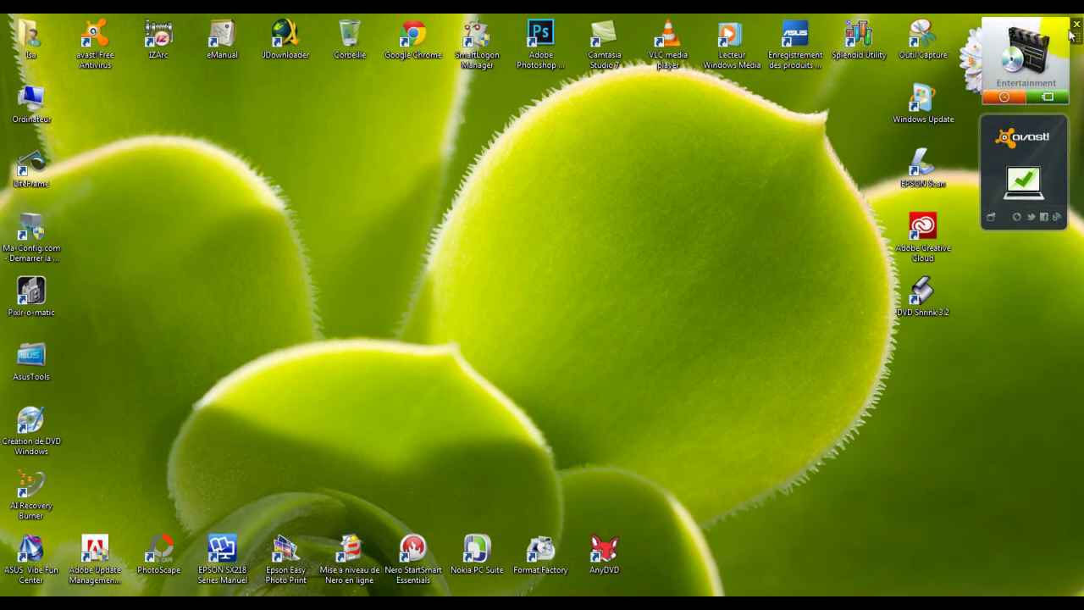
left_click_drag(1073, 38, 1075, 261)
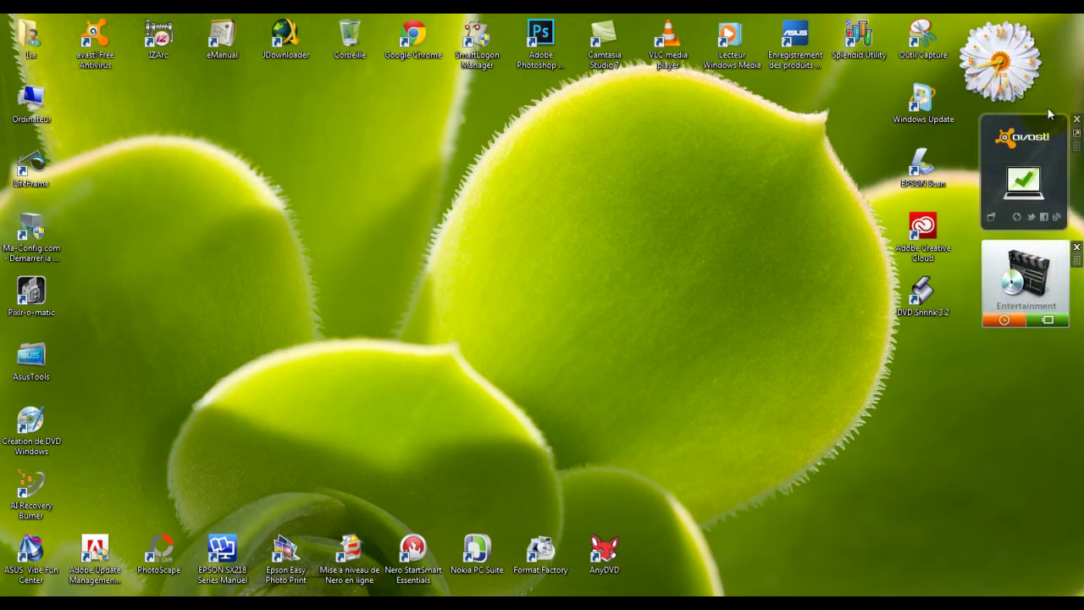
left_click_drag(994, 60, 1017, 60)
left_click(1050, 382)
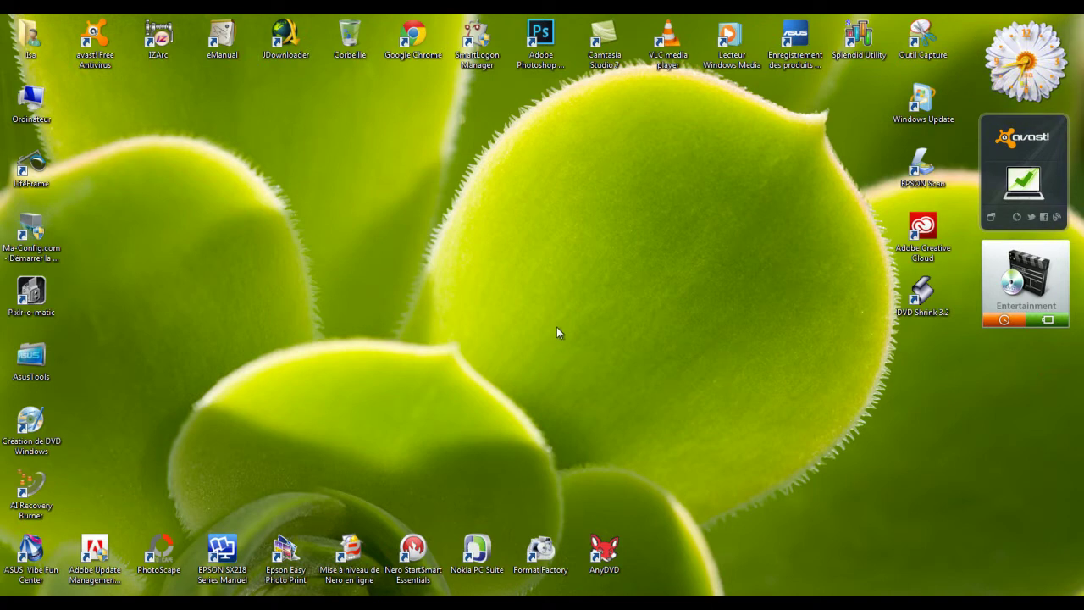
Add the Météo gadget to the desktop from the gadget gallery, dismissing the MSN weather page and the gallery
right_click(557, 248)
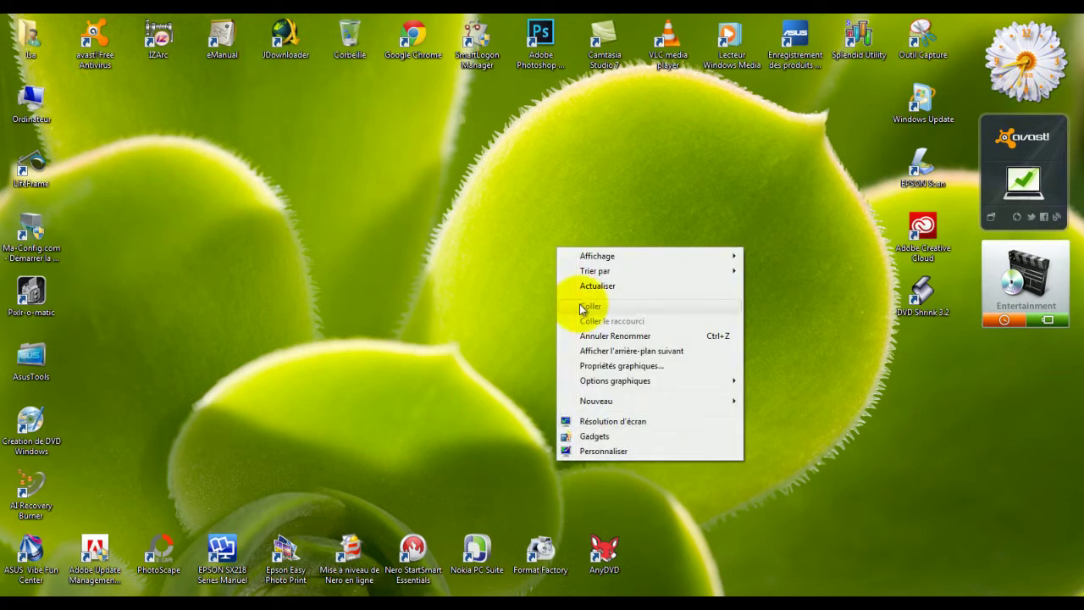
left_click(627, 439)
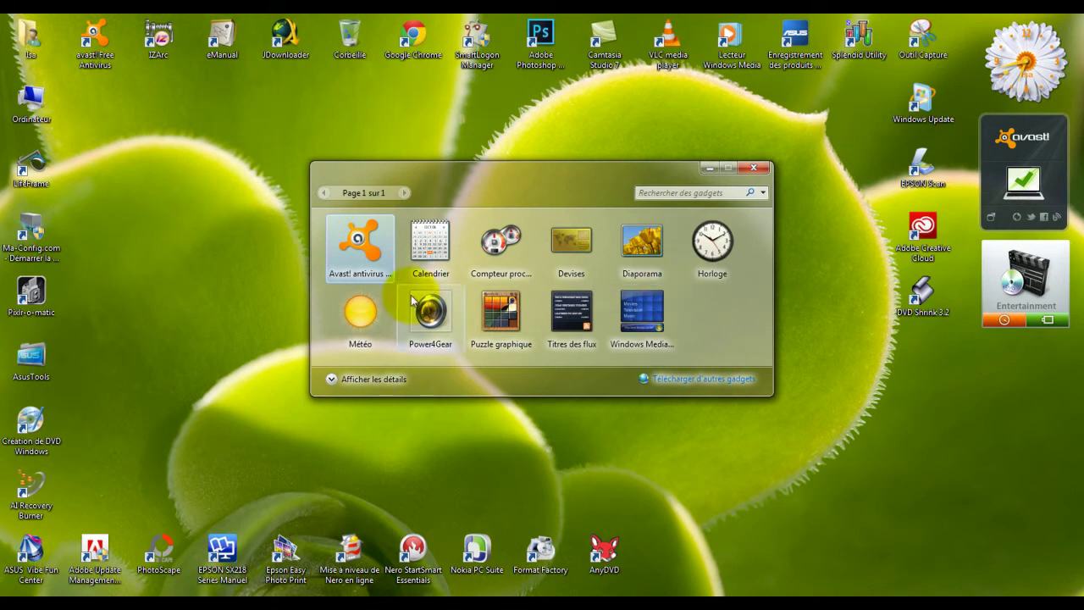
double_click(354, 321)
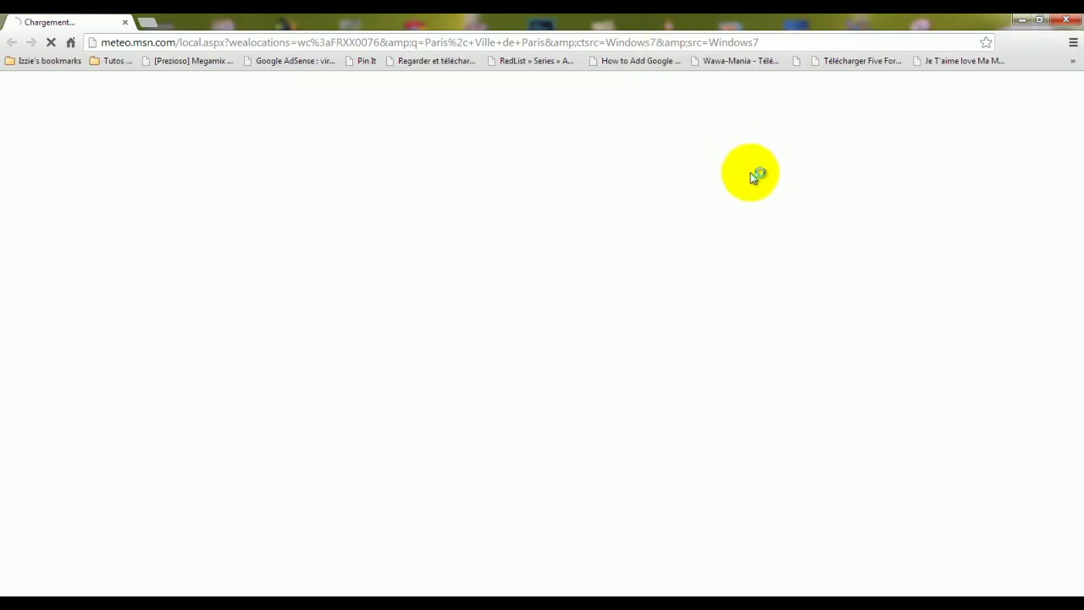
left_click(1070, 20)
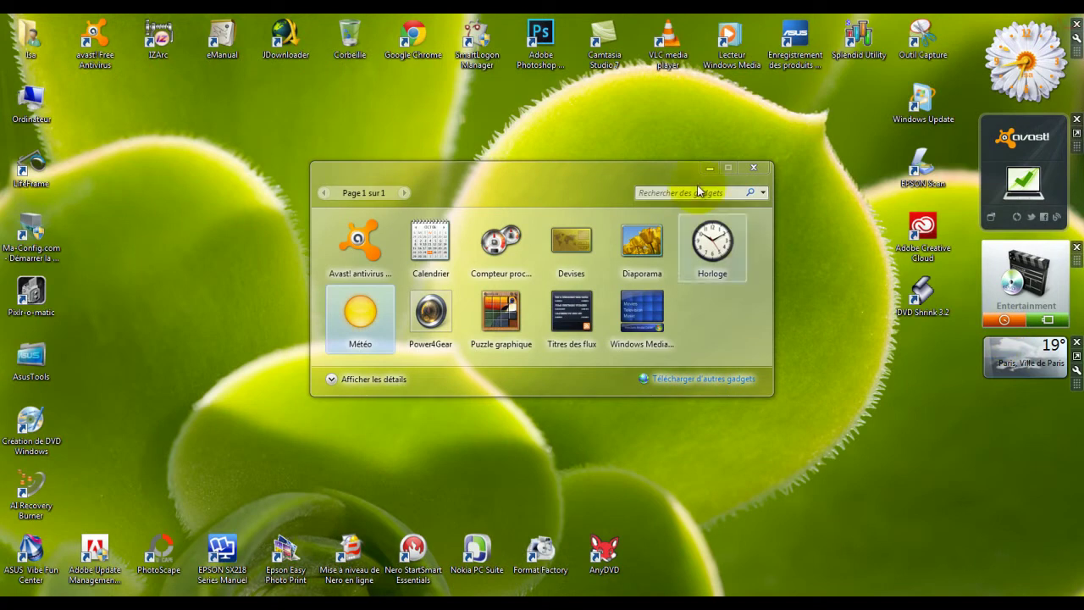
left_click(716, 169)
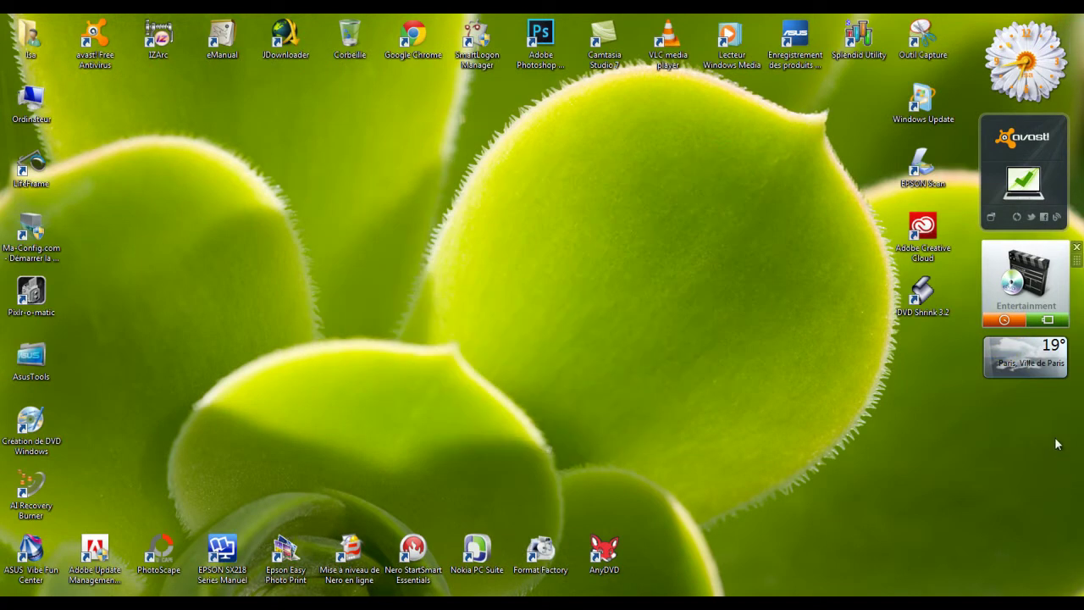
Set the Météo gadget's location to Rome, Latium, Italie, keeping the temperature in Celsius
mouse_move(1065, 362)
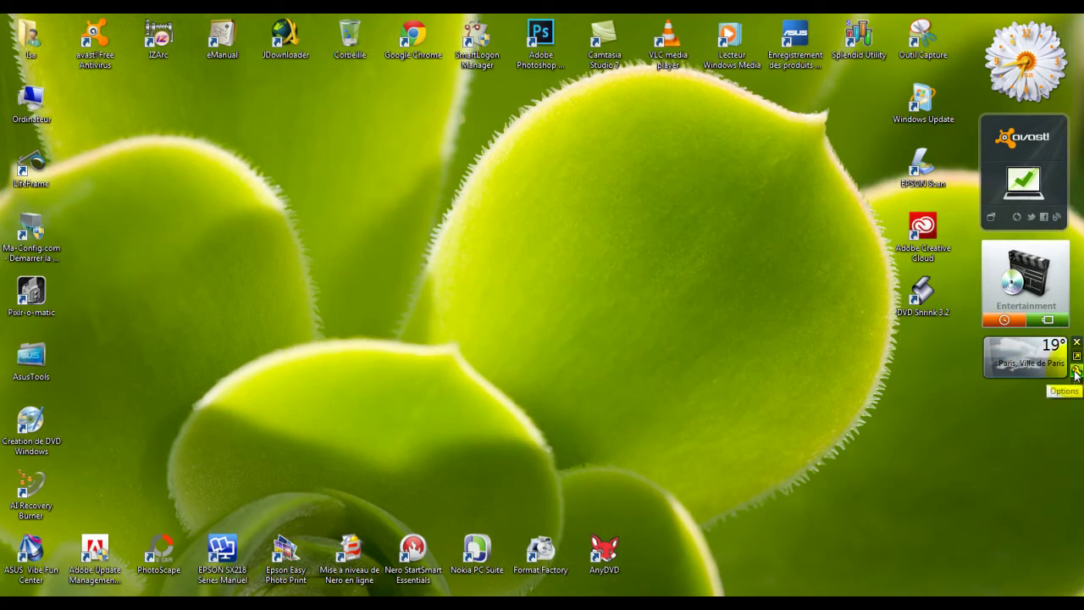
left_click(1076, 371)
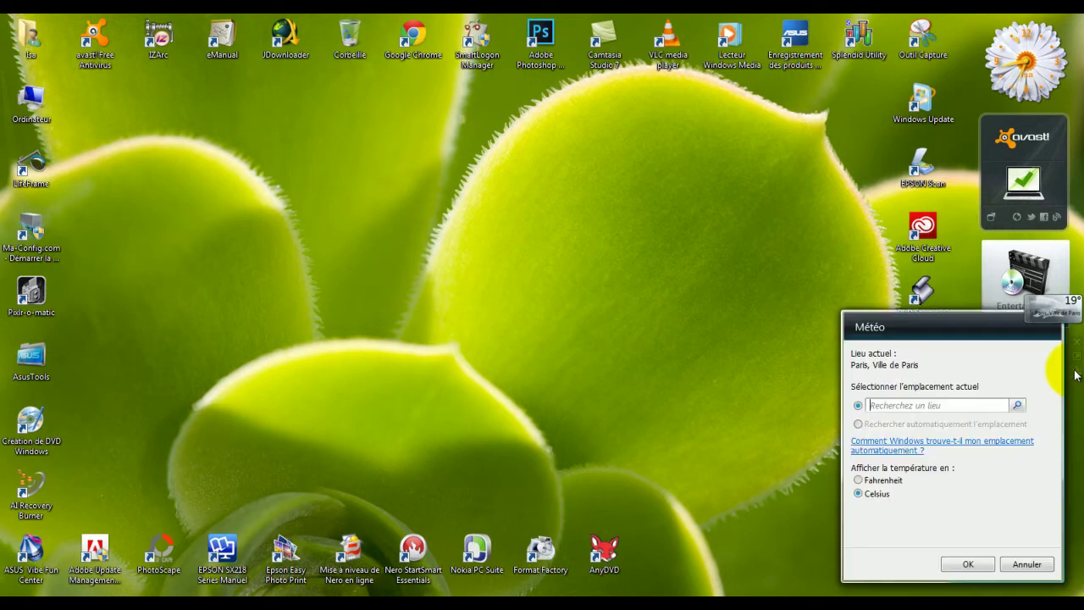
left_click(881, 404)
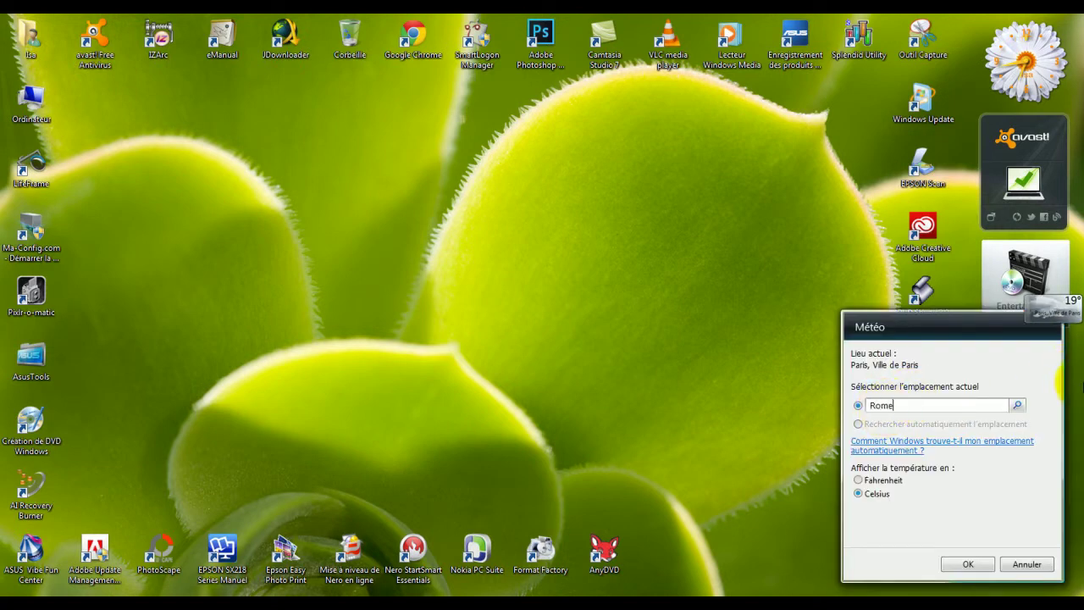
left_click(1018, 405)
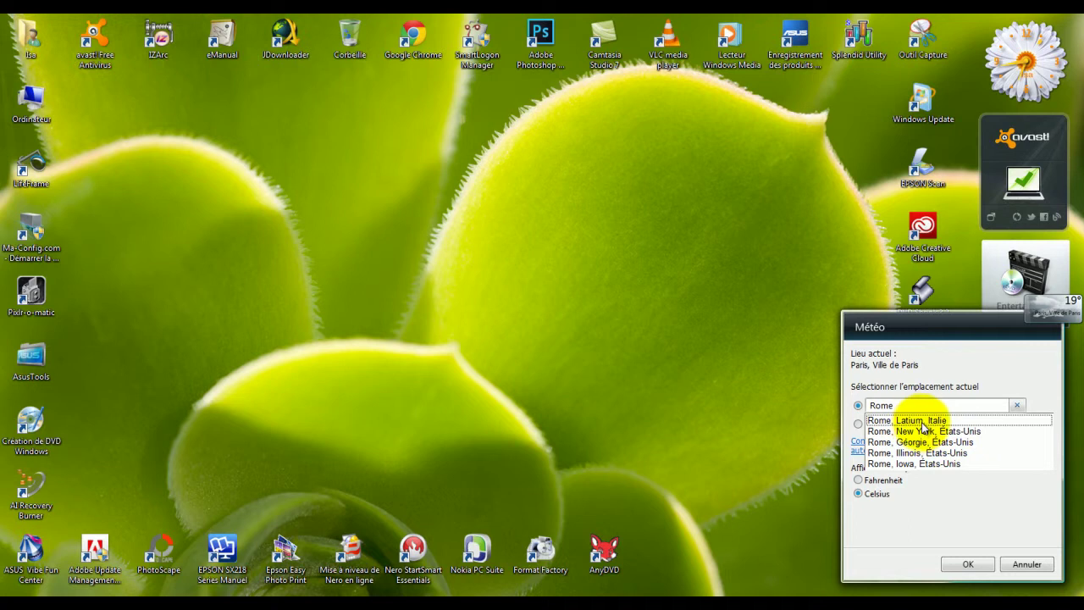
left_click(917, 421)
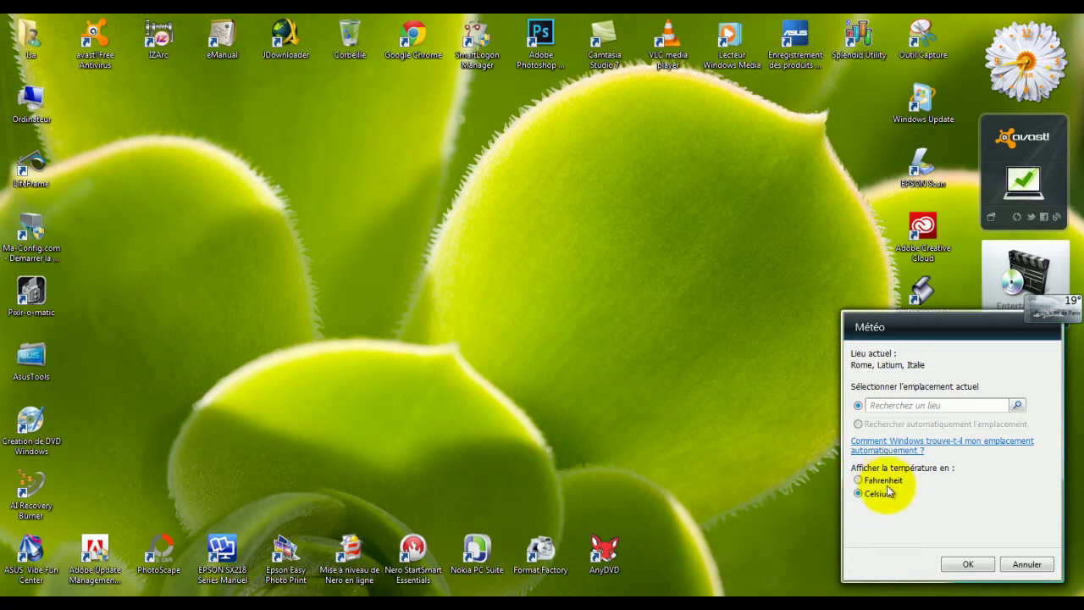
left_click(968, 564)
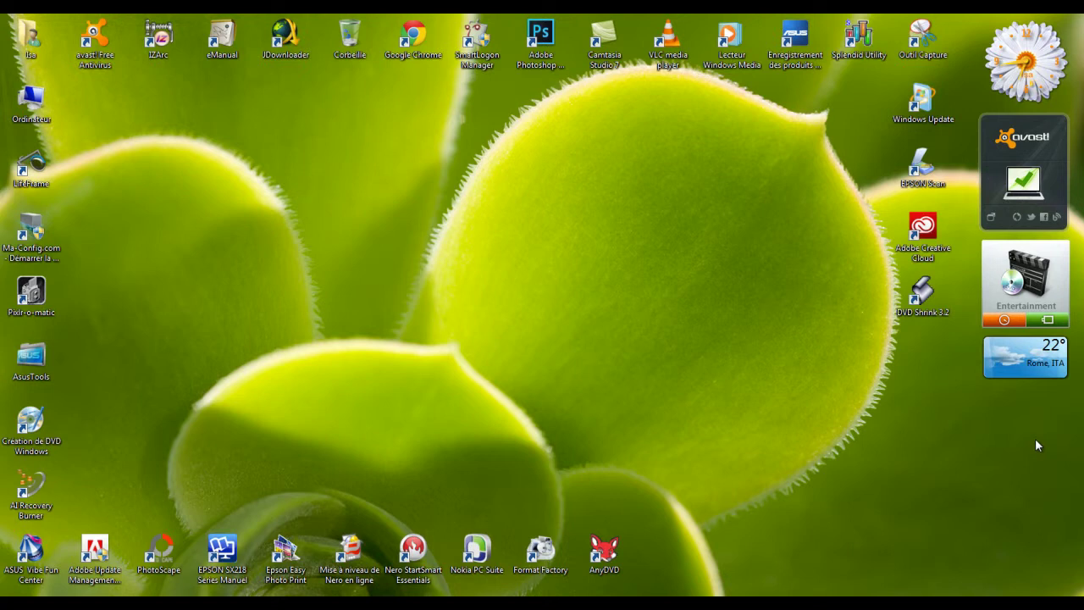
Reorder the gadgets below the clock as weather, Entertainment, and avast! from top to bottom
mouse_move(1020, 352)
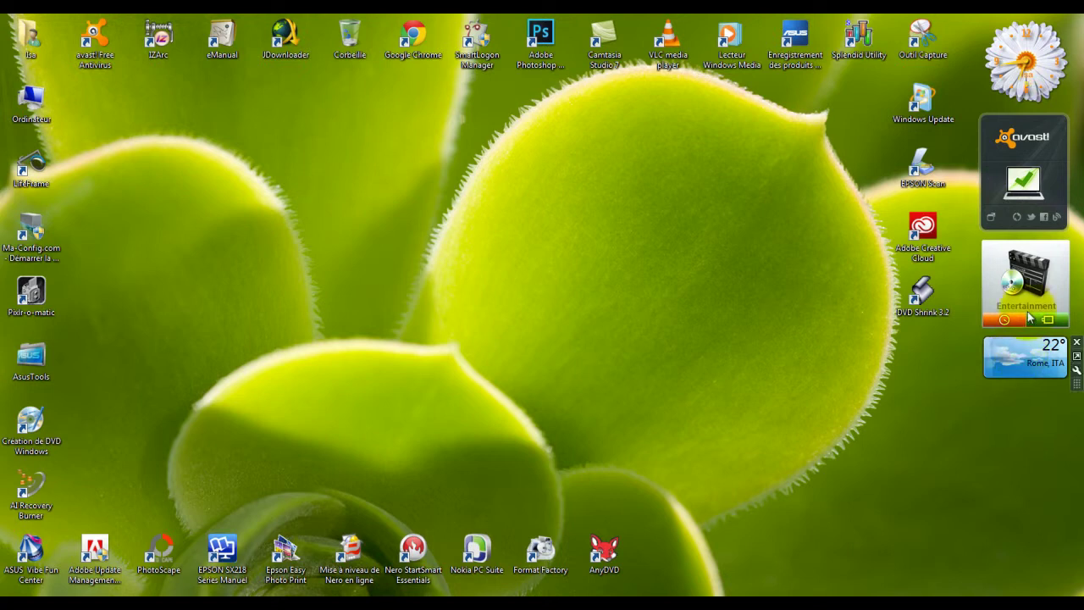
left_click_drag(1027, 127, 1045, 394)
mouse_move(1030, 351)
left_click_drag(1030, 351, 1006, 147)
mouse_move(1041, 275)
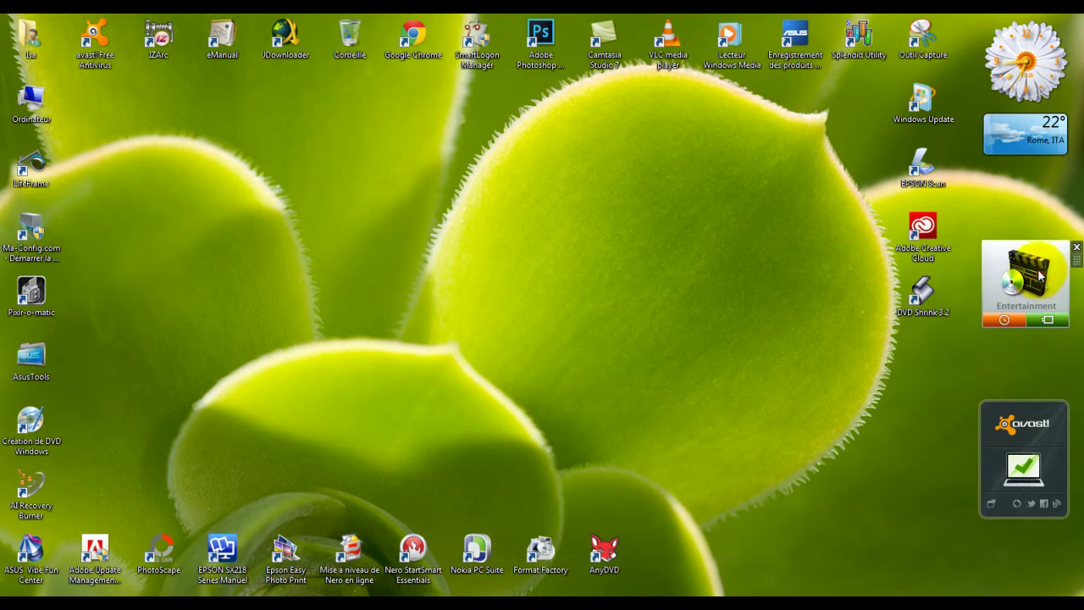
left_click_drag(1063, 285, 1063, 220)
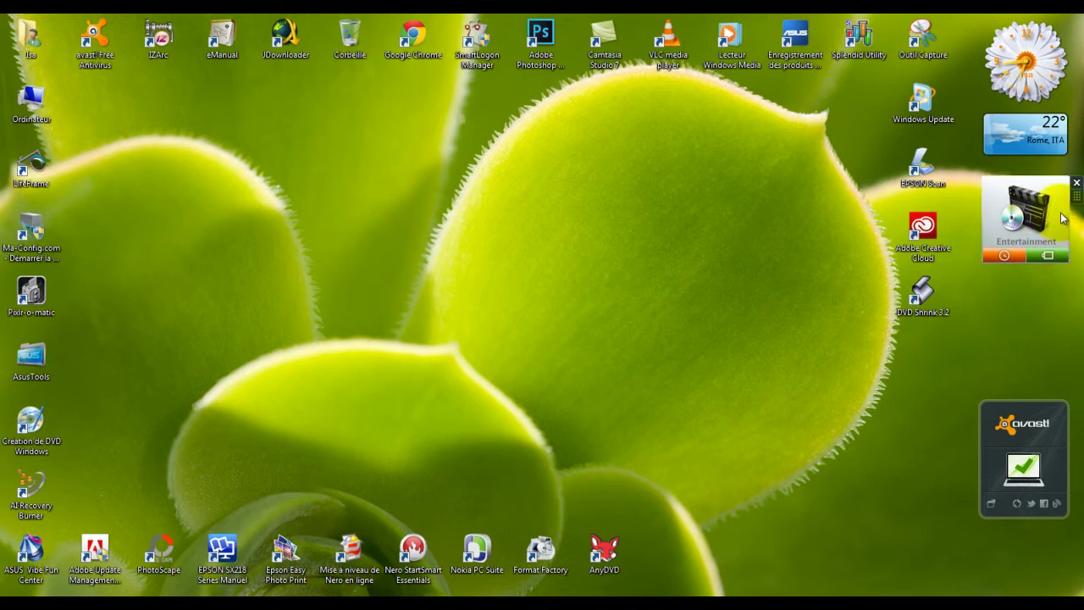
mouse_move(1052, 447)
left_click_drag(1077, 437, 1063, 323)
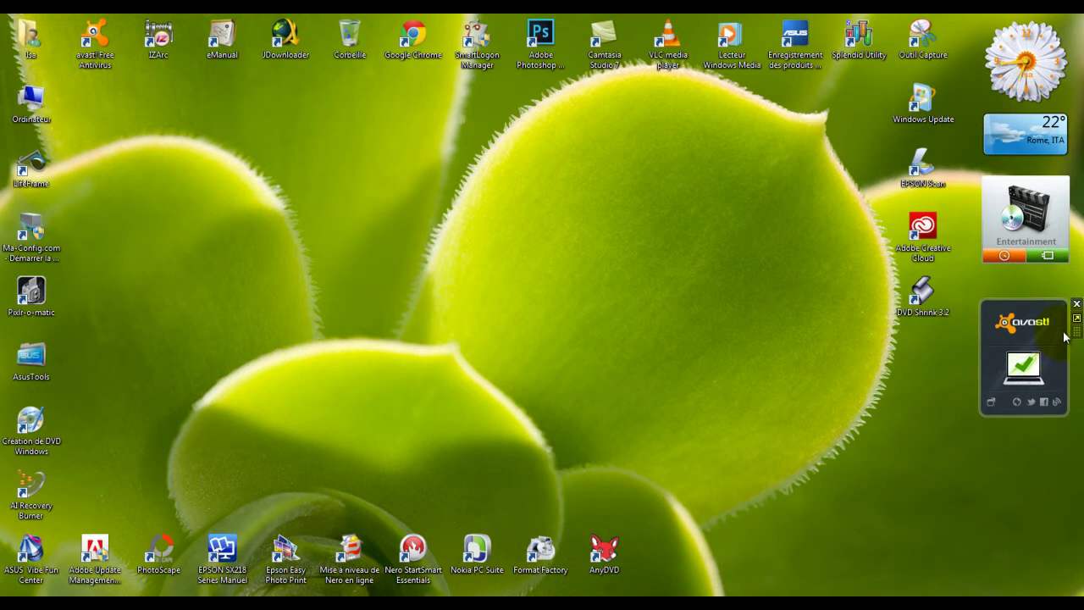
Enlarge the Météo gadget to its three-day forecast view, moving avast! and Entertainment down to make room for it
mouse_move(1074, 145)
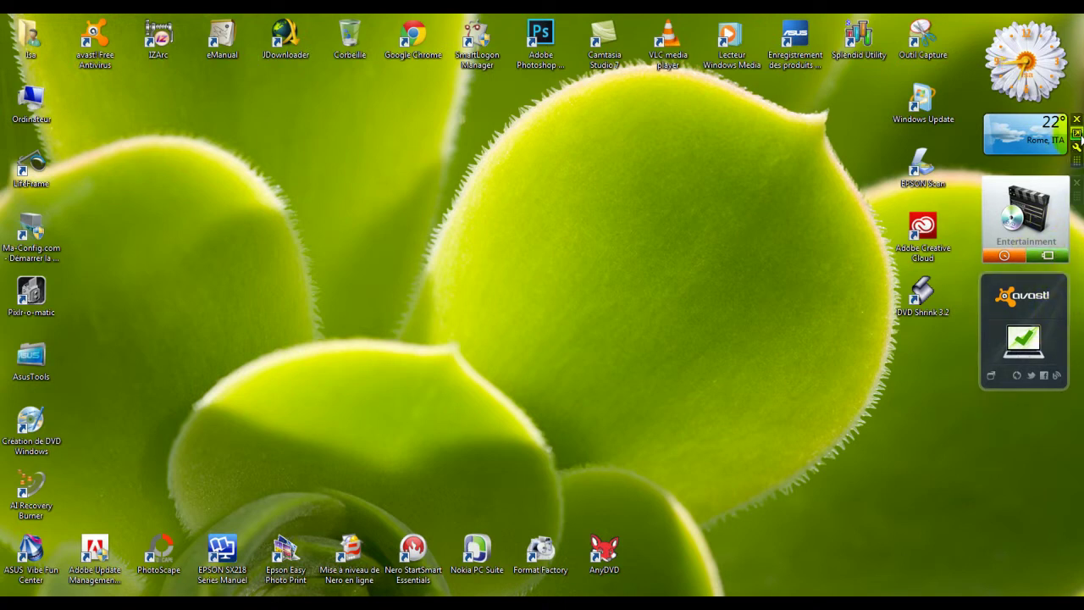
left_click(1077, 133)
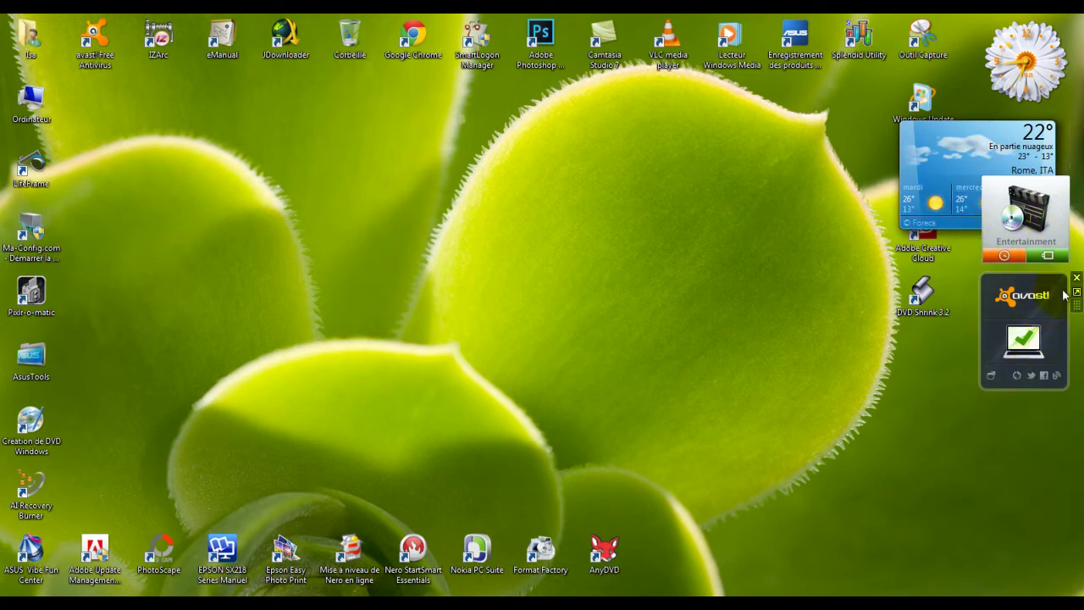
left_click_drag(1080, 312, 1080, 373)
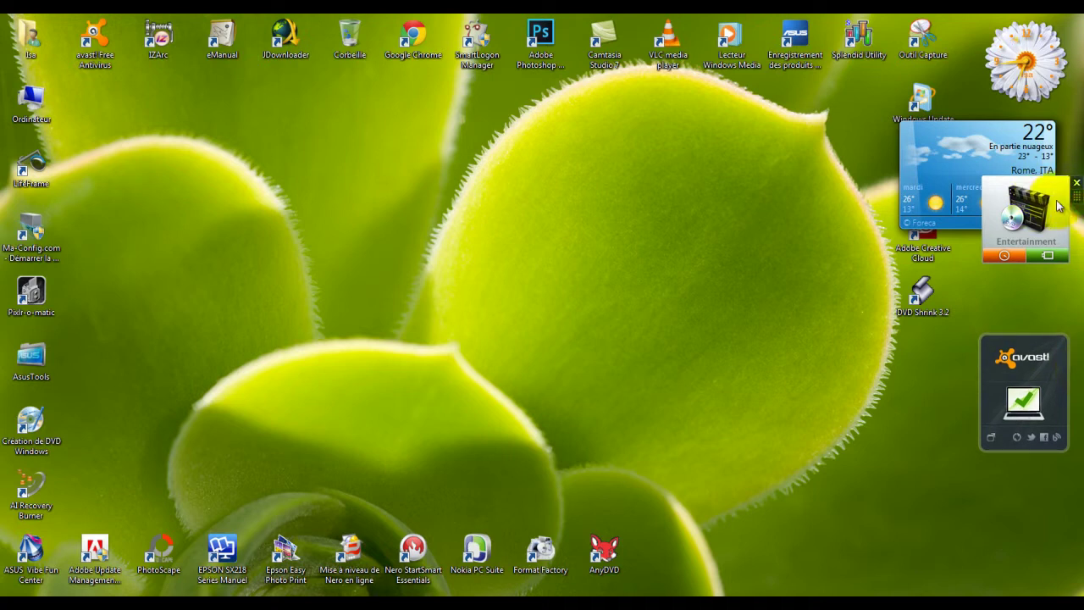
left_click_drag(1080, 188, 1081, 246)
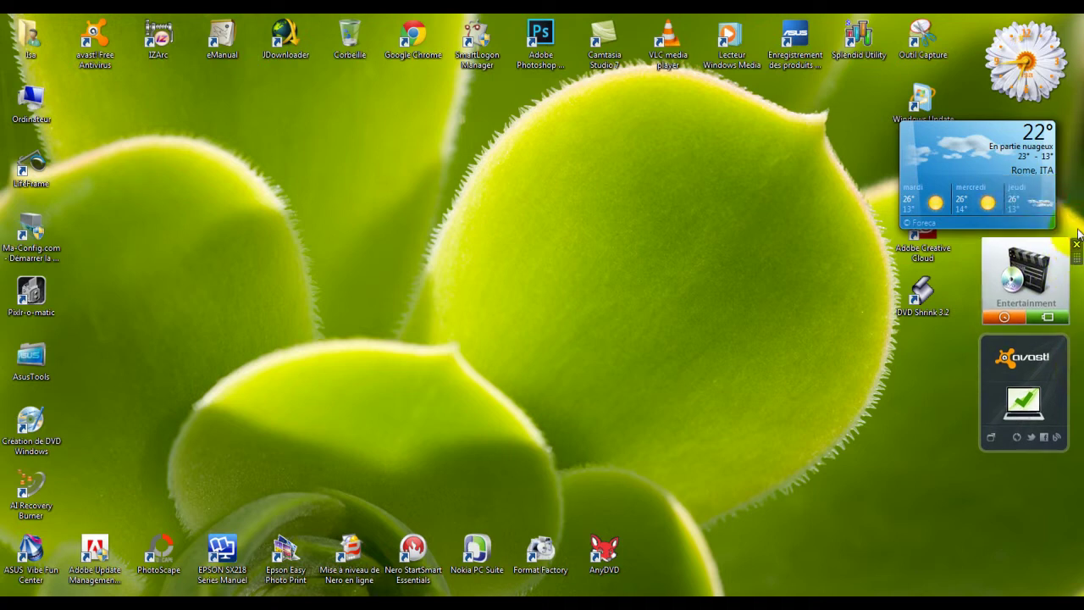
Review the enlarged Météo gadget's forecast and its location and temperature options, leaving the settings unchanged
left_click(918, 216)
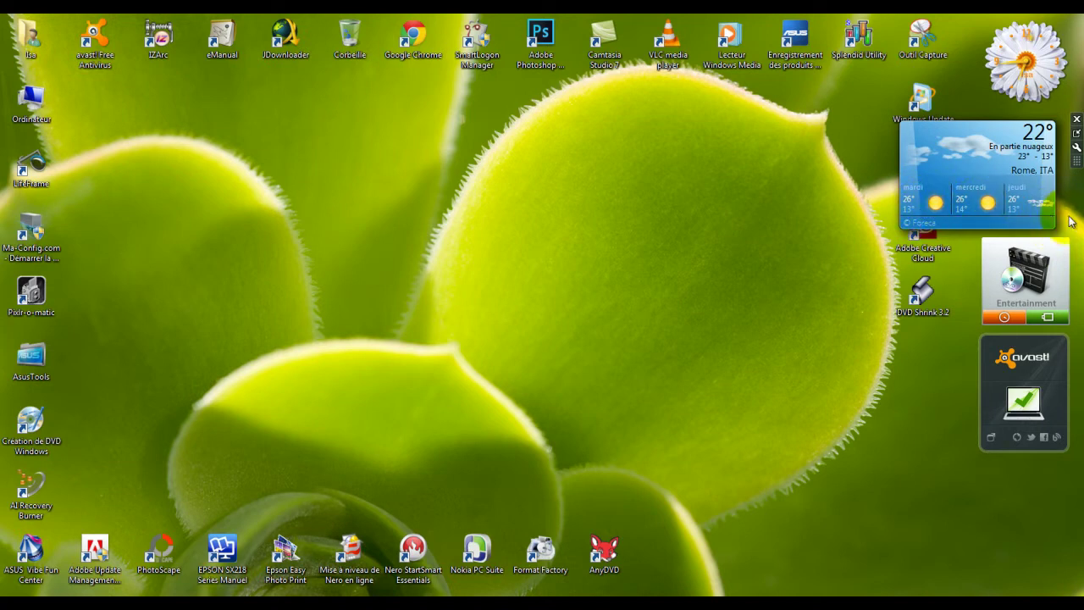
left_click(1019, 168)
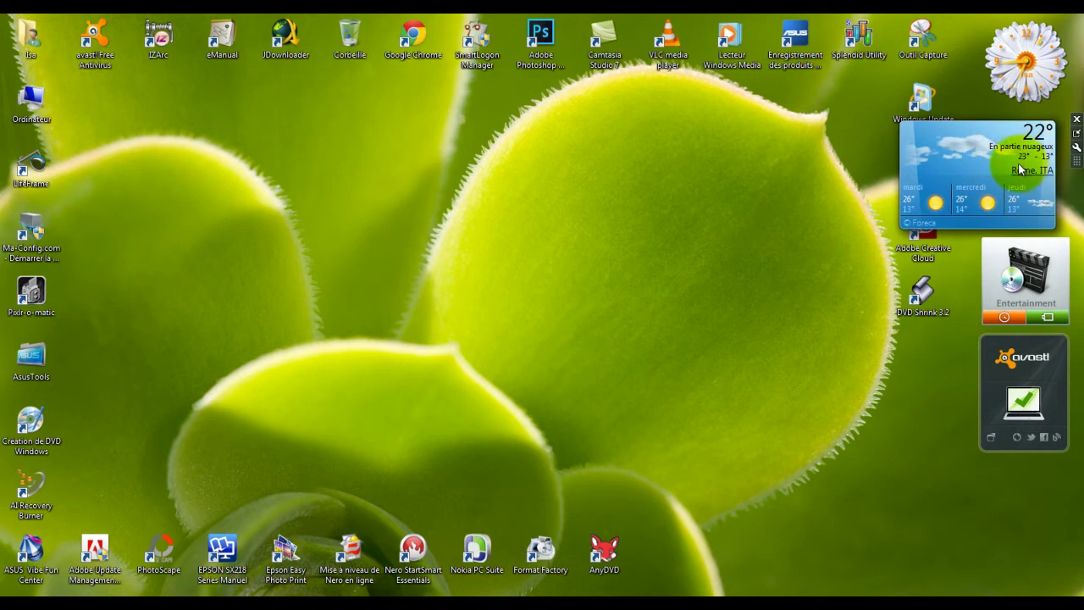
left_click(1077, 145)
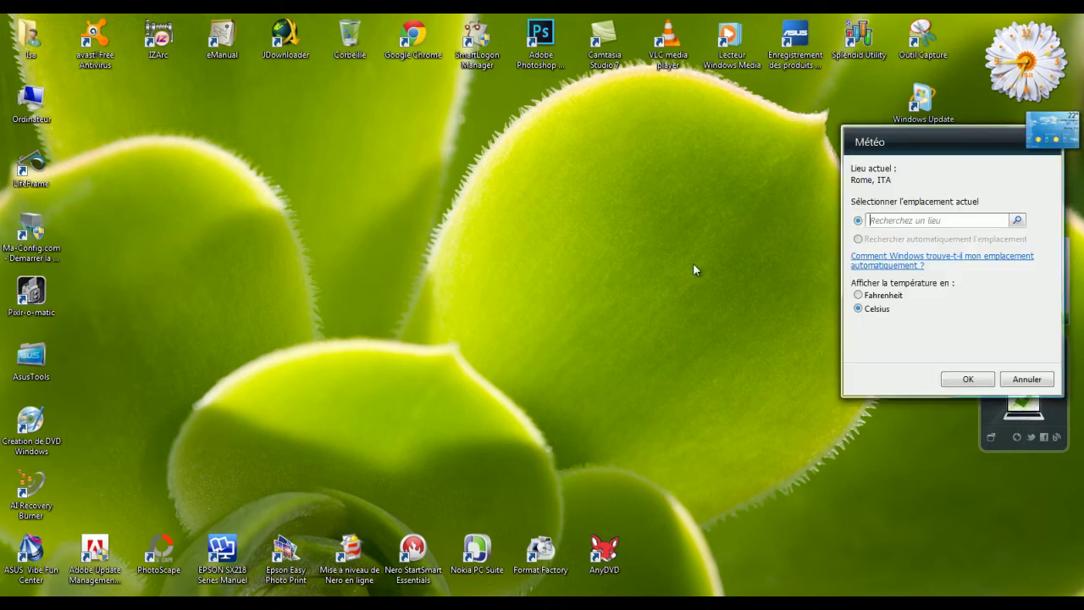
left_click(1021, 379)
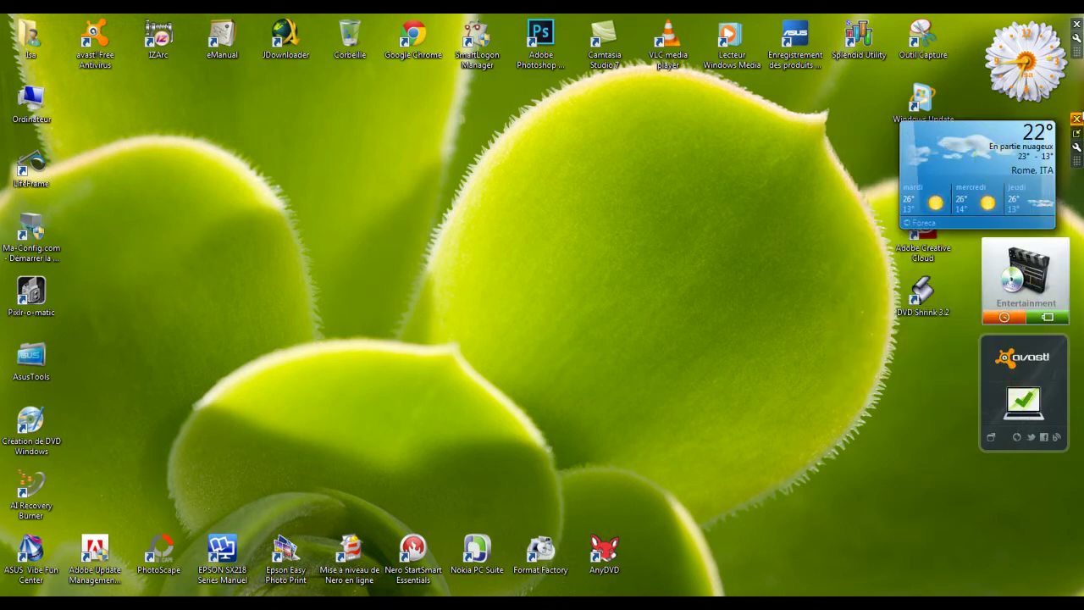
Shrink the Météo gadget back to its compact size and move Entertainment and avast! back up beneath it
left_click(1077, 133)
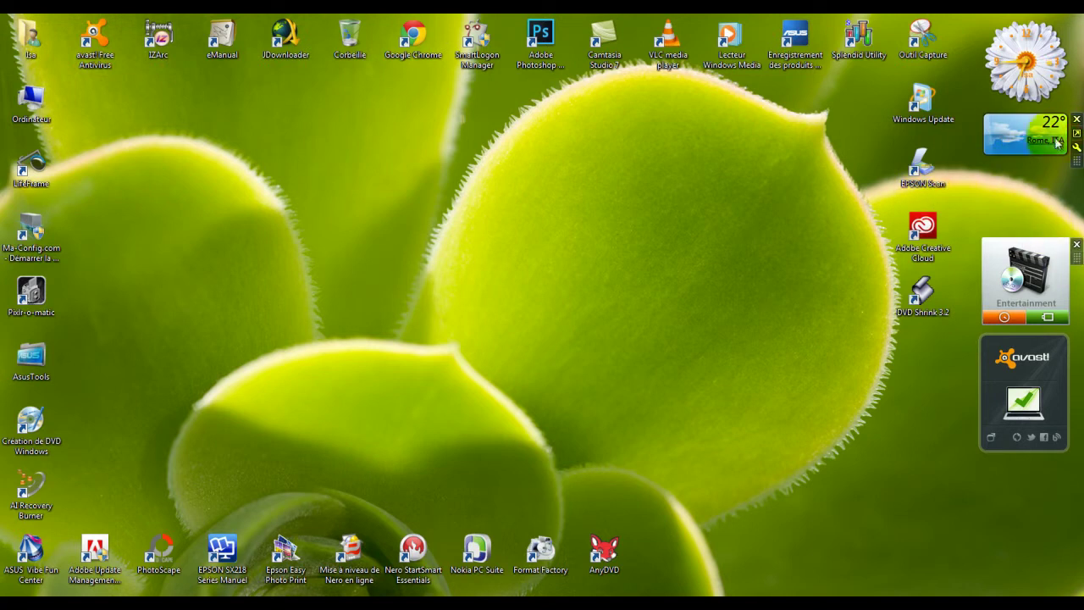
left_click_drag(1076, 259, 1069, 201)
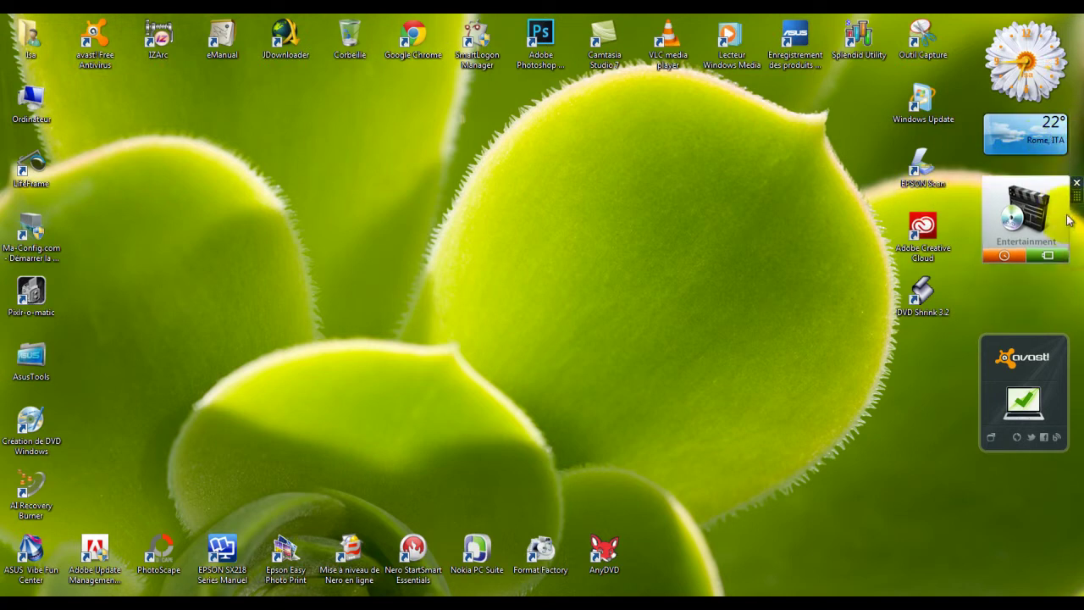
mouse_move(1076, 359)
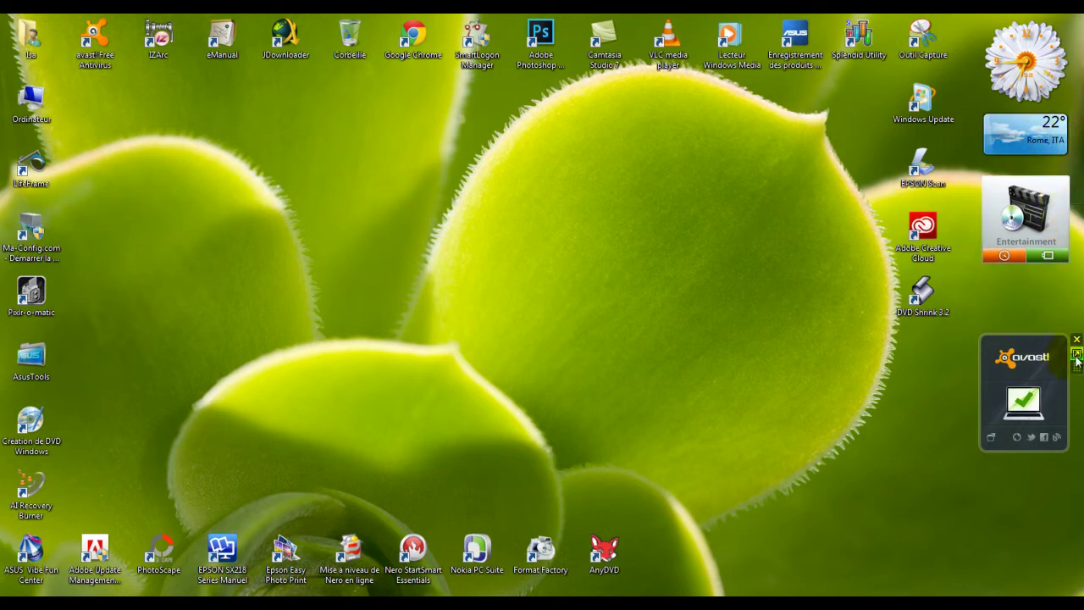
left_click_drag(1079, 372, 1074, 324)
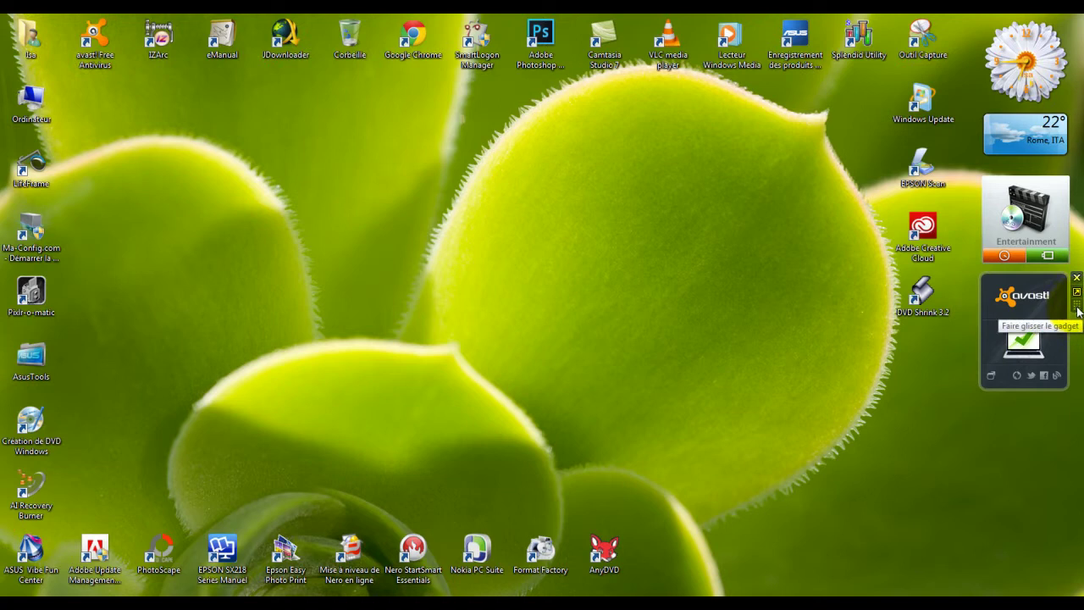
mouse_move(1078, 309)
left_mouse_down()
mouse_move(1079, 344)
mouse_move(1077, 307)
left_mouse_up()
mouse_move(1080, 212)
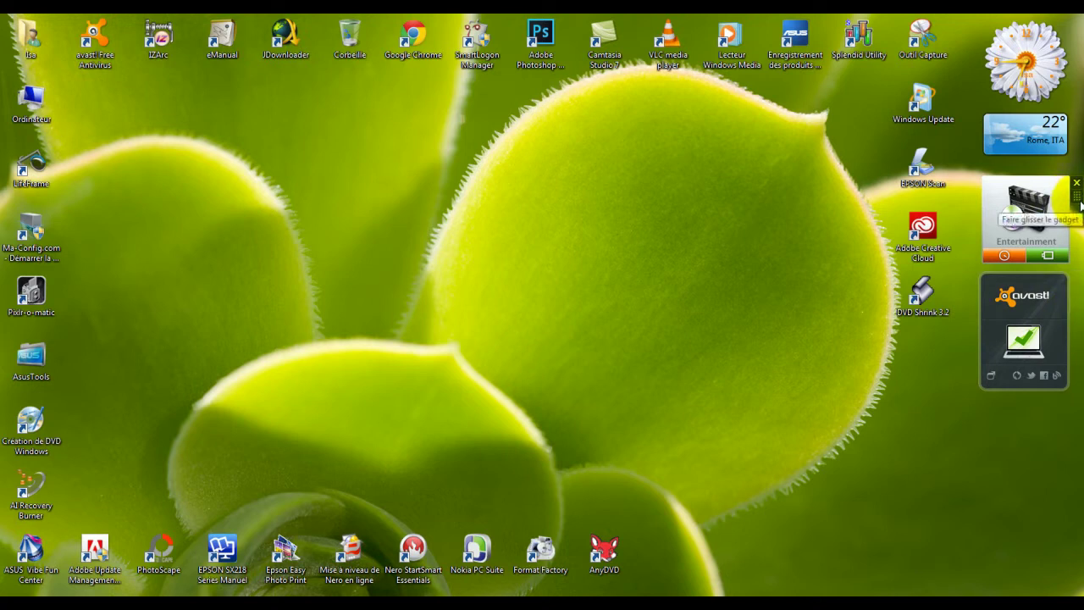
left_click_drag(1077, 262, 1077, 206)
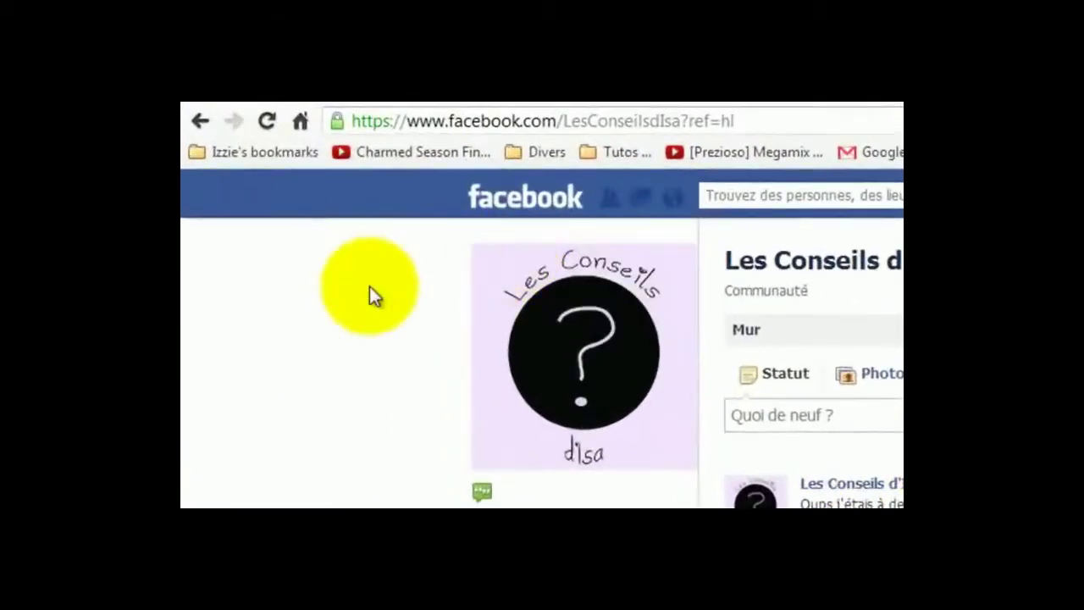
left_click(317, 474)
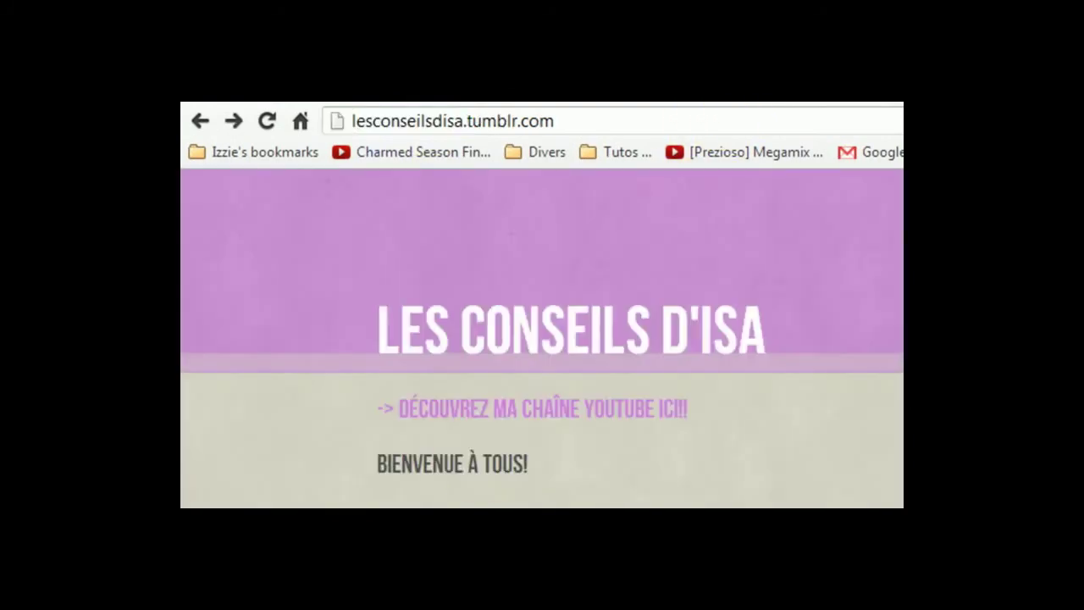
left_click(878, 103)
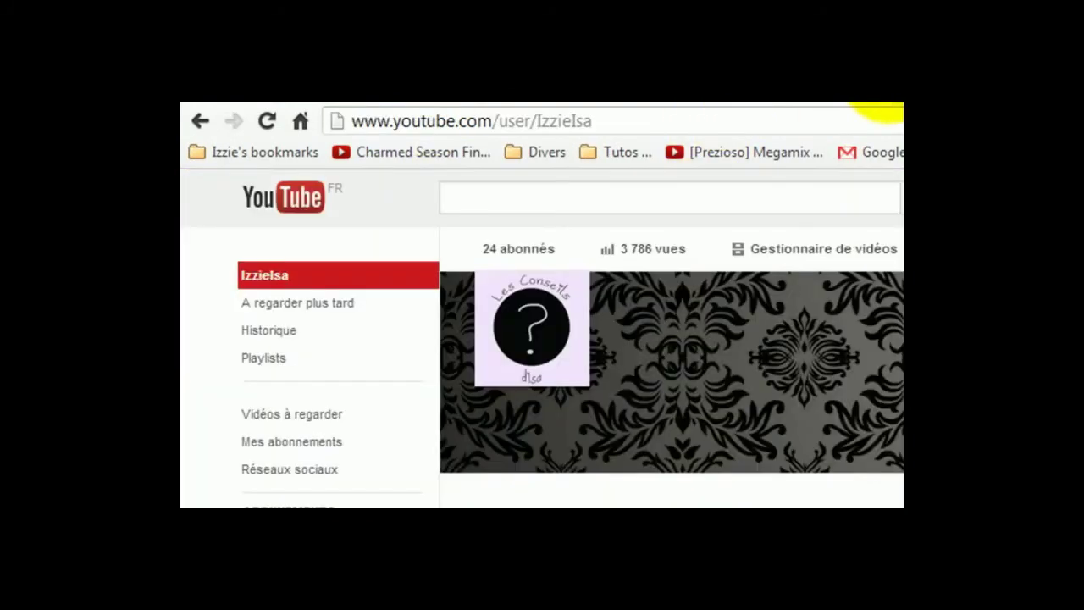